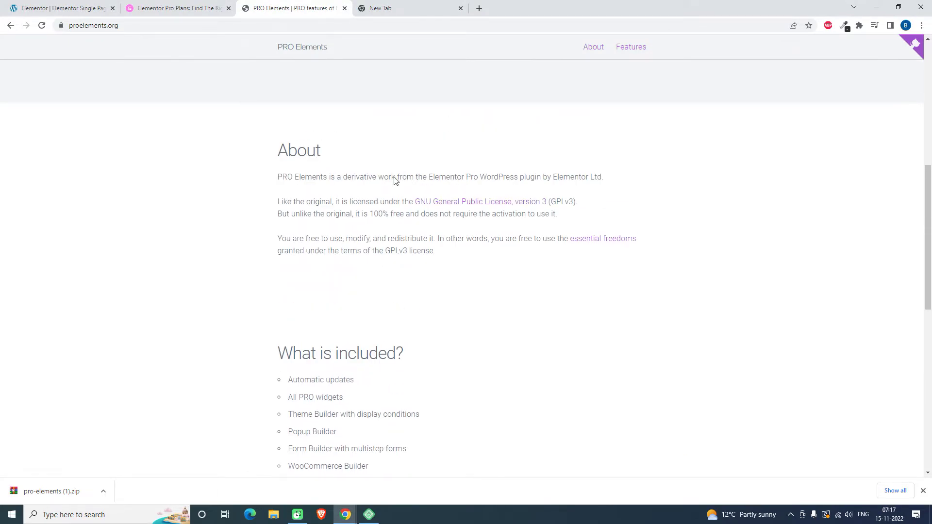
scroll(457, 213, "up", 5)
scroll(479, 316, "down", 5)
scroll(362, 336, "down", 1)
scroll(362, 337, "up", 1)
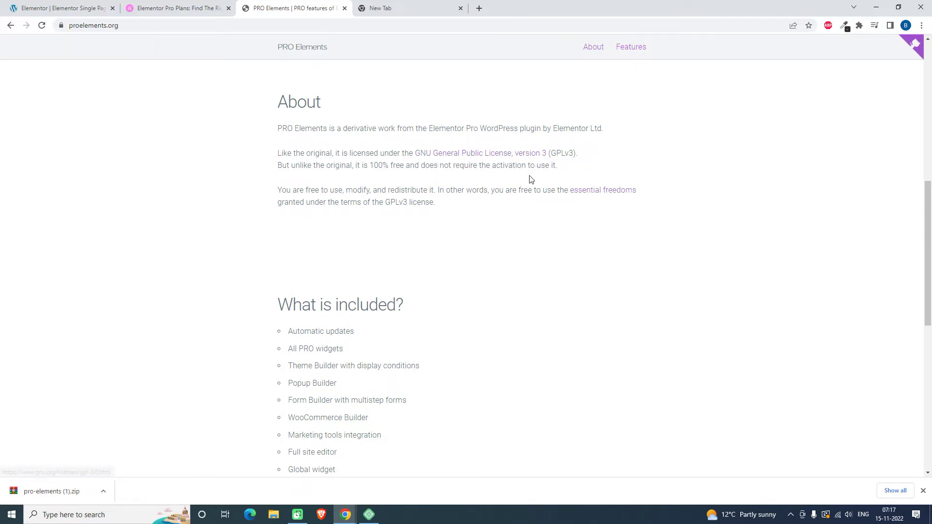
scroll(507, 188, "down", 1)
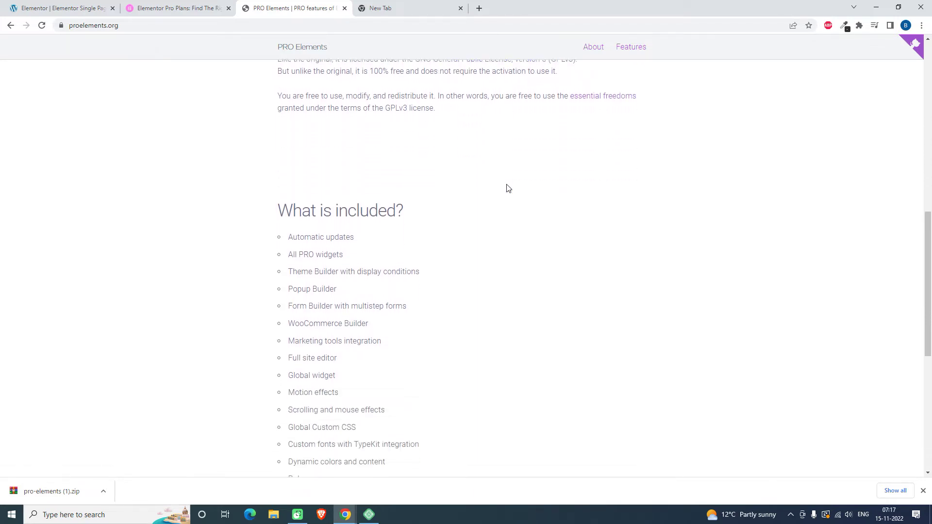
scroll(507, 188, "down", 1)
scroll(507, 188, "down", 1)
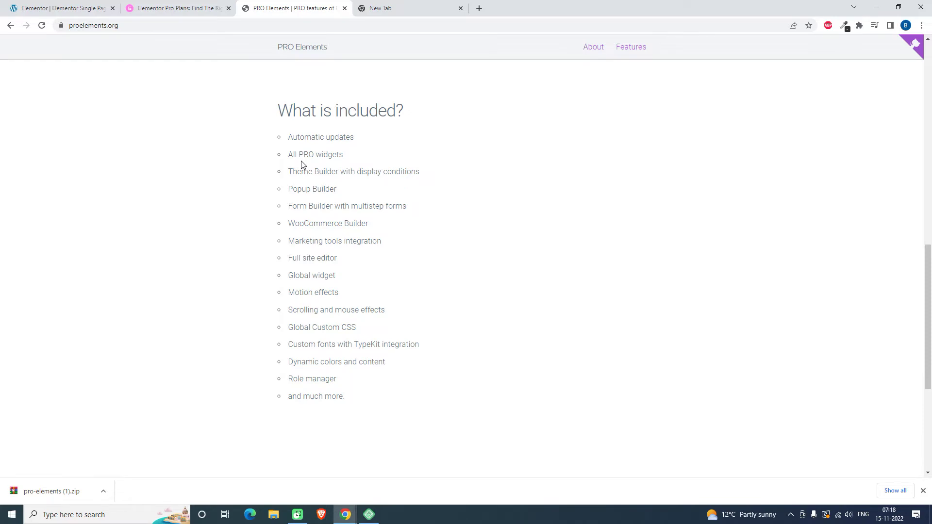
scroll(303, 165, "down", 2)
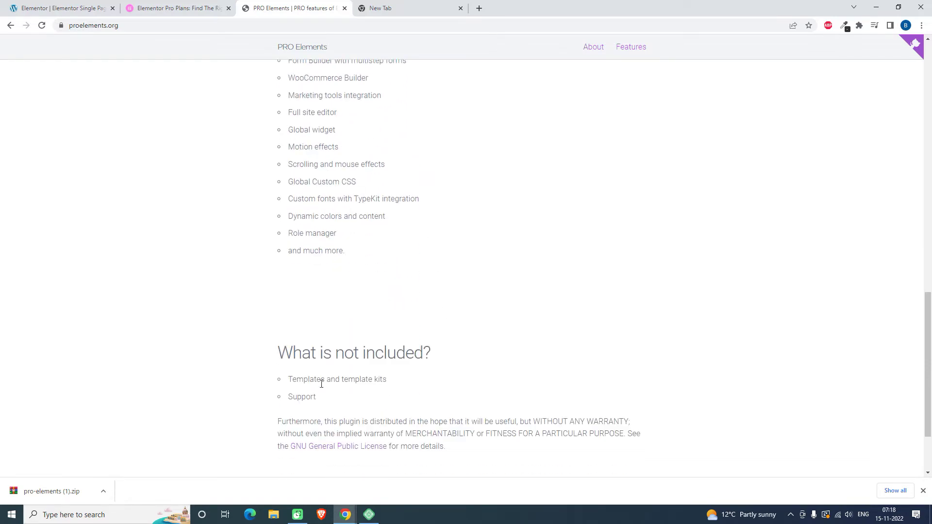
Highlight the excluded items and the warranty disclaimer, then view the Elementor Pro pricing plans.
left_click_drag(321, 384, 352, 383)
scroll(332, 405, "up", 1)
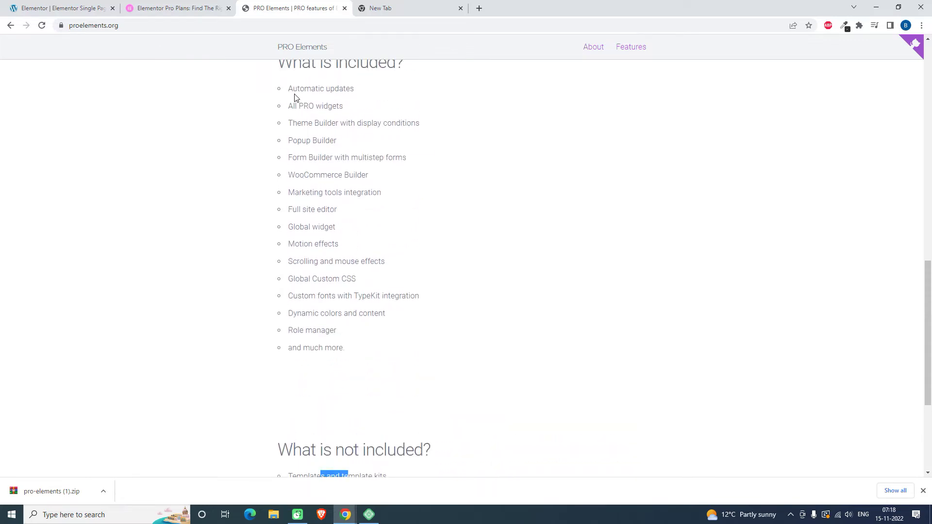
left_click_drag(303, 107, 335, 141)
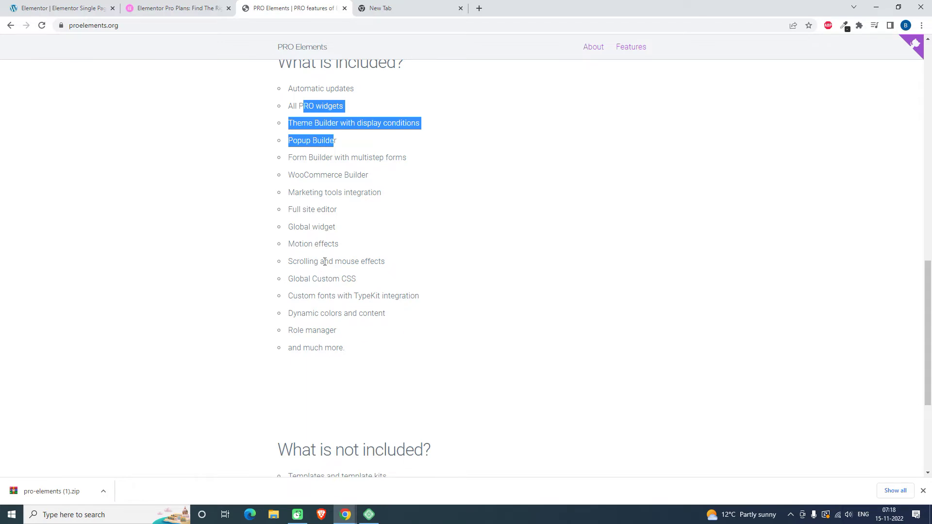
scroll(331, 255, "down", 3)
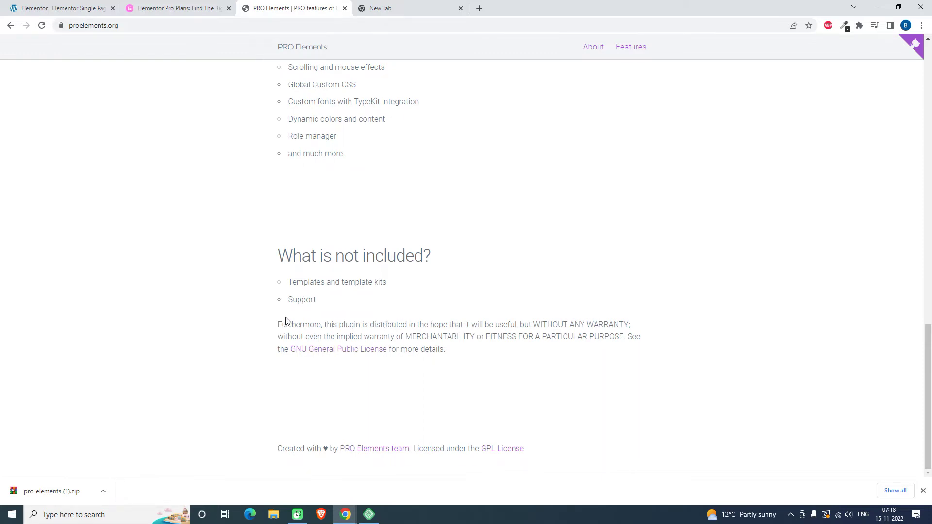
left_click_drag(279, 323, 379, 336)
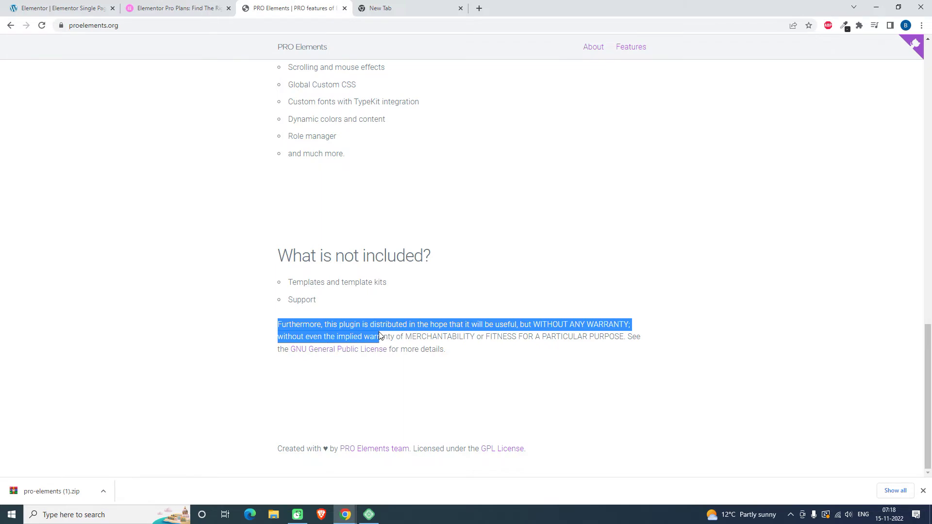
left_click_drag(380, 336, 444, 350)
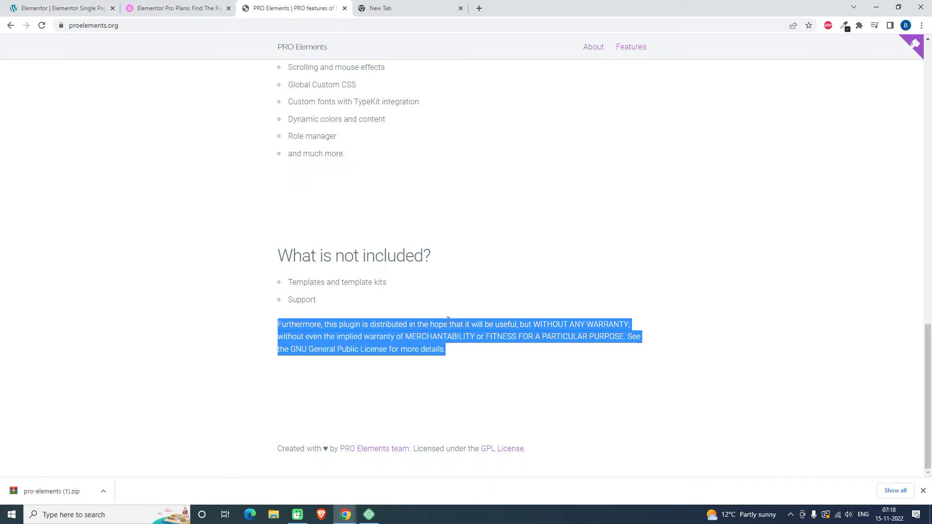
left_click(452, 337)
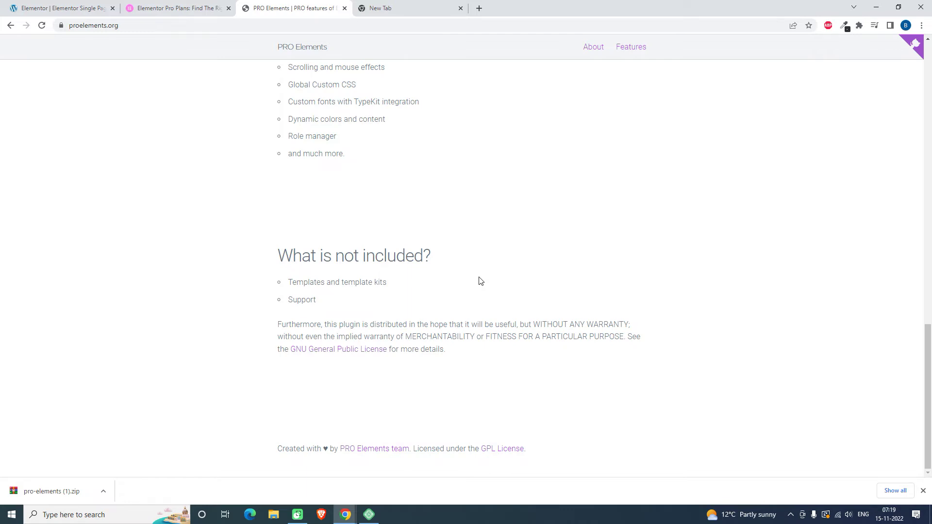
left_click(198, 7)
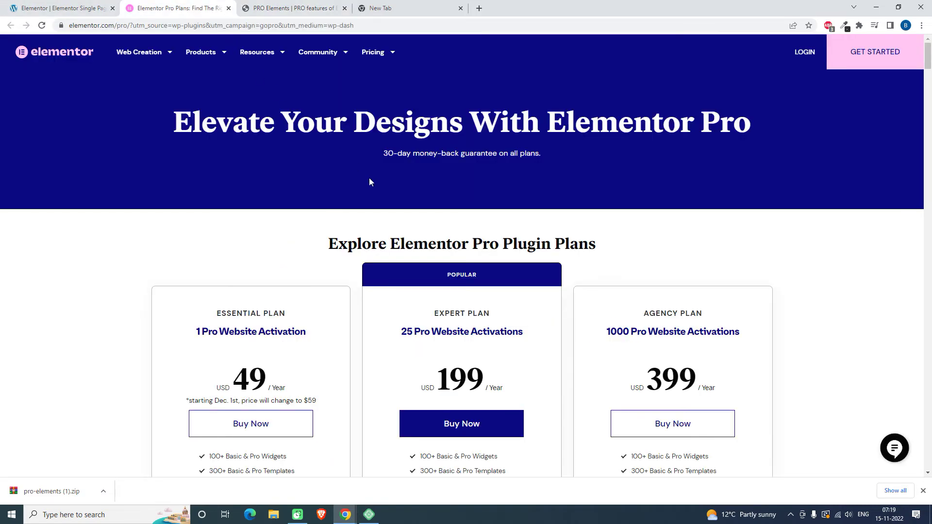
Revisit the PRO Elements page, then return to the resume page editor and its widgets library.
left_click(262, 7)
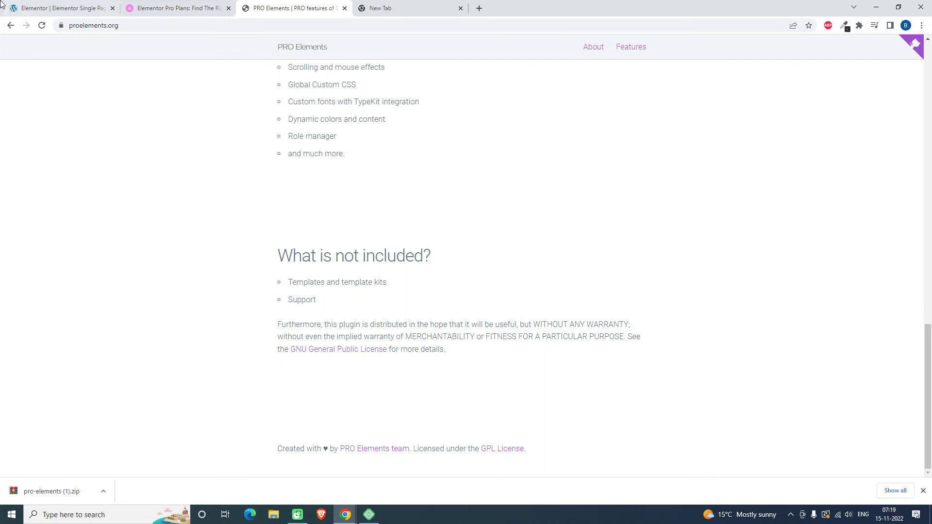
left_click(73, 8)
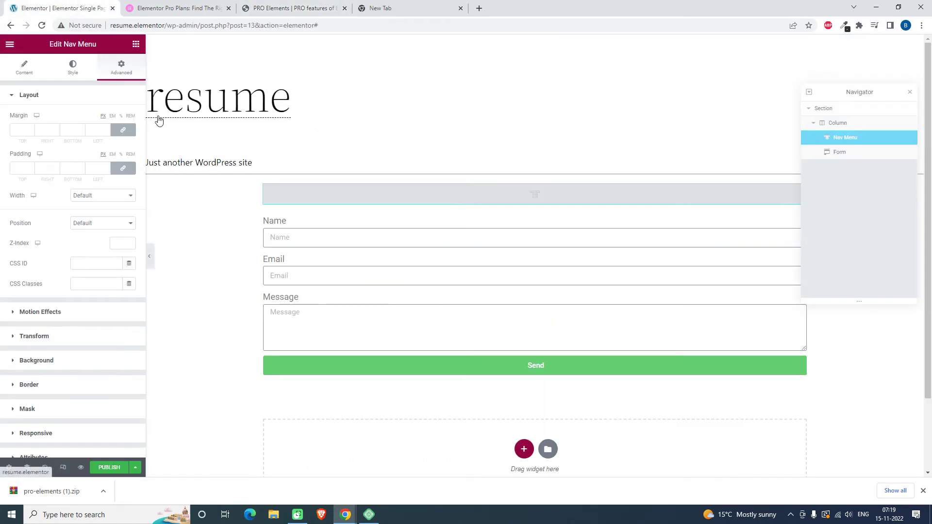
left_click(135, 45)
scroll(51, 153, "down", 1)
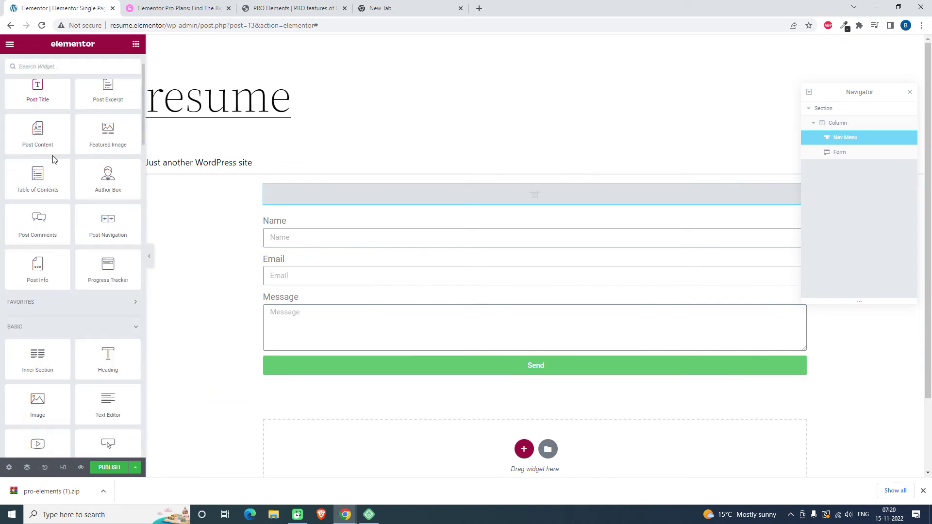
scroll(52, 156, "down", 2)
scroll(52, 155, "up", 3)
scroll(53, 155, "down", 2)
scroll(53, 157, "up", 2)
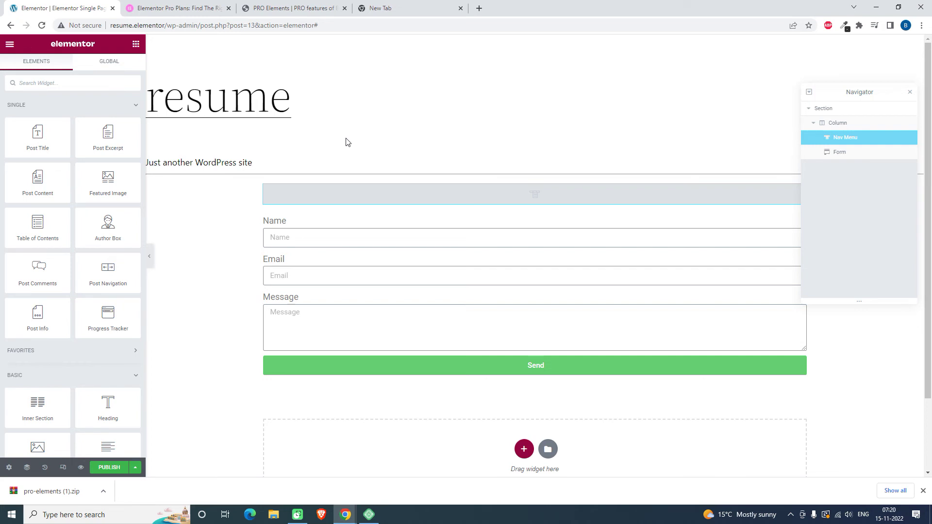
scroll(43, 248, "down", 1)
scroll(48, 248, "down", 2)
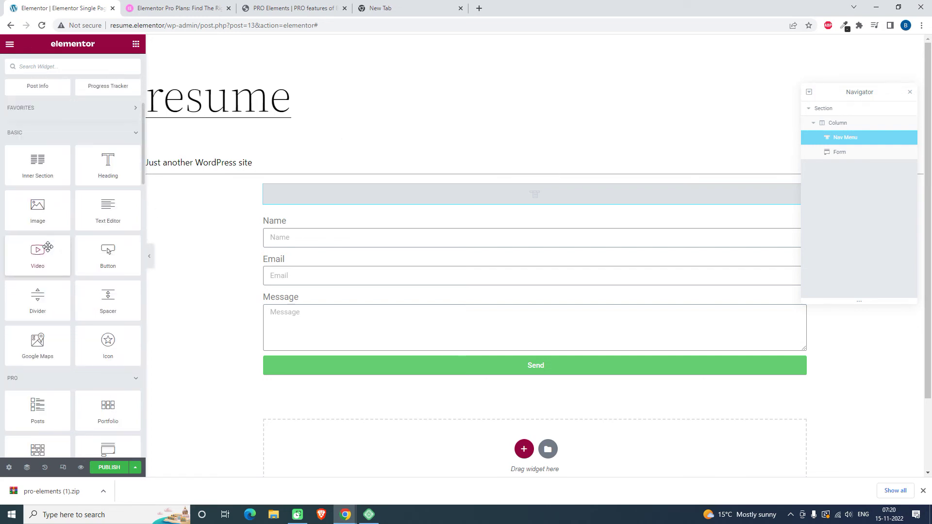
scroll(47, 248, "down", 3)
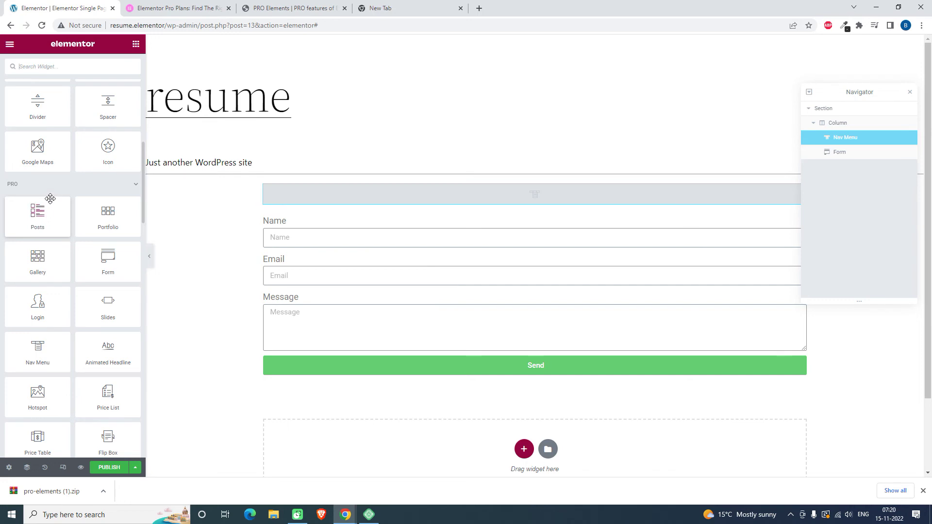
scroll(50, 198, "down", 1)
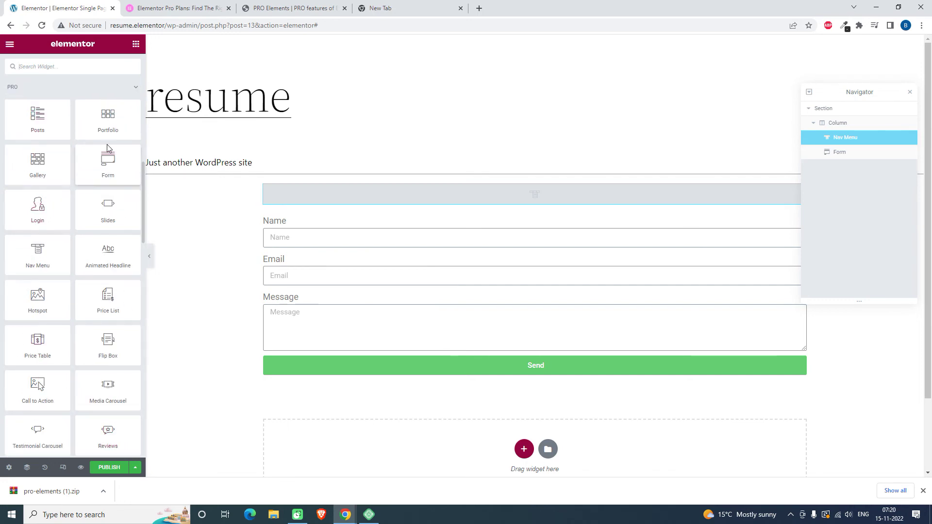
scroll(69, 430, "down", 1)
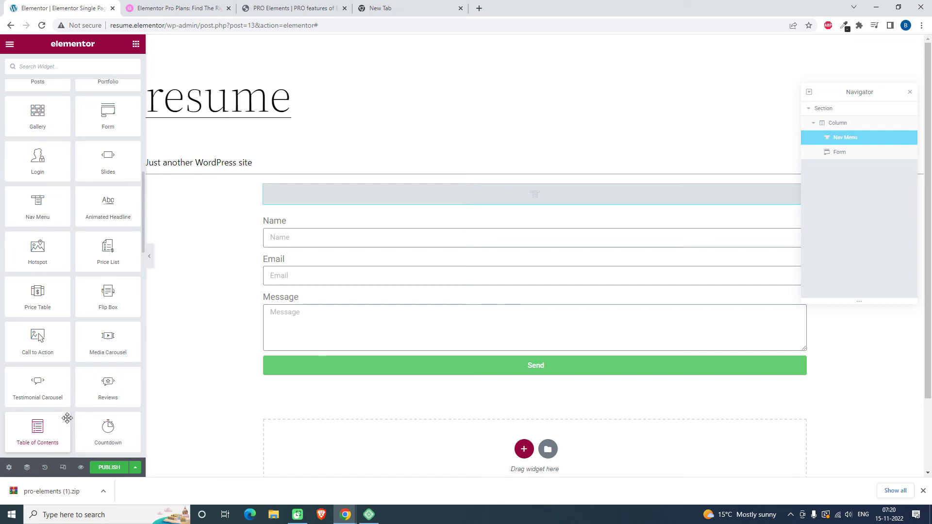
scroll(88, 400, "down", 1)
scroll(87, 396, "up", 1)
scroll(87, 396, "up", 3)
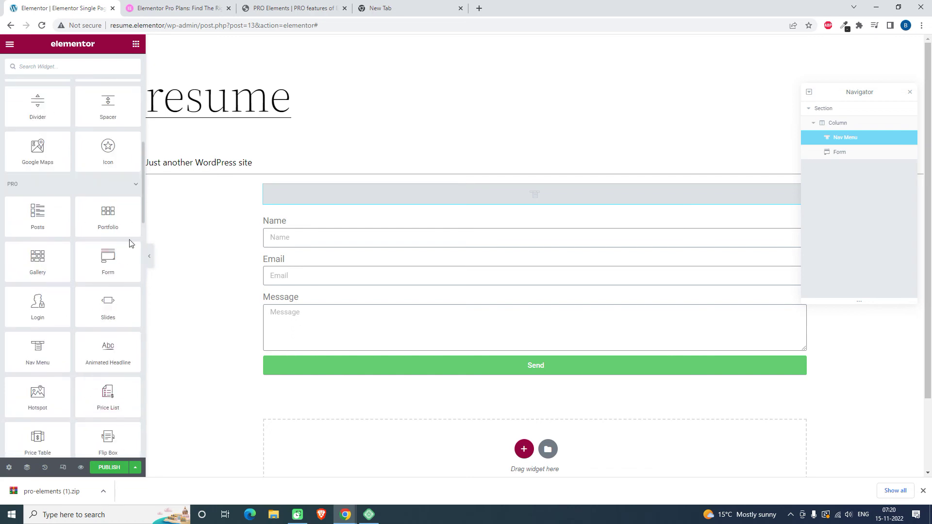
scroll(117, 258, "down", 1)
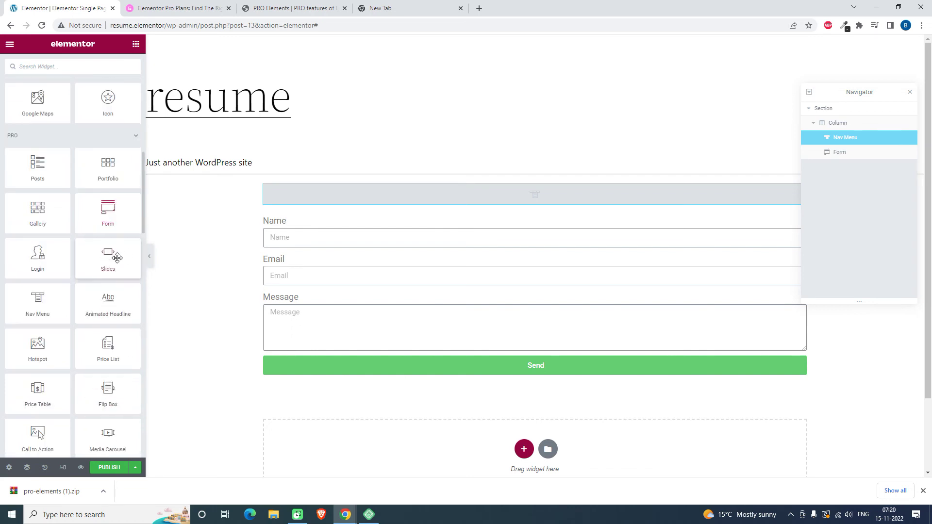
scroll(117, 258, "down", 1)
scroll(117, 258, "down", 1)
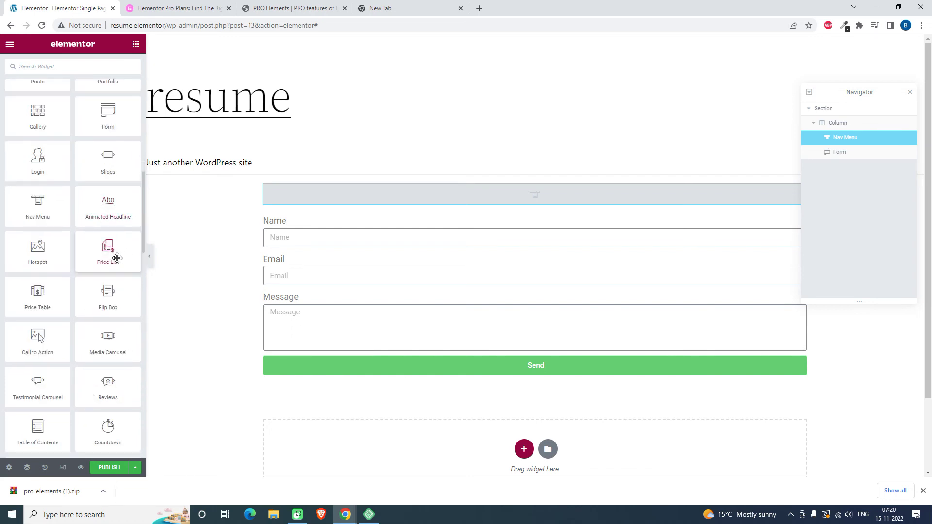
scroll(116, 258, "down", 1)
scroll(117, 257, "down", 1)
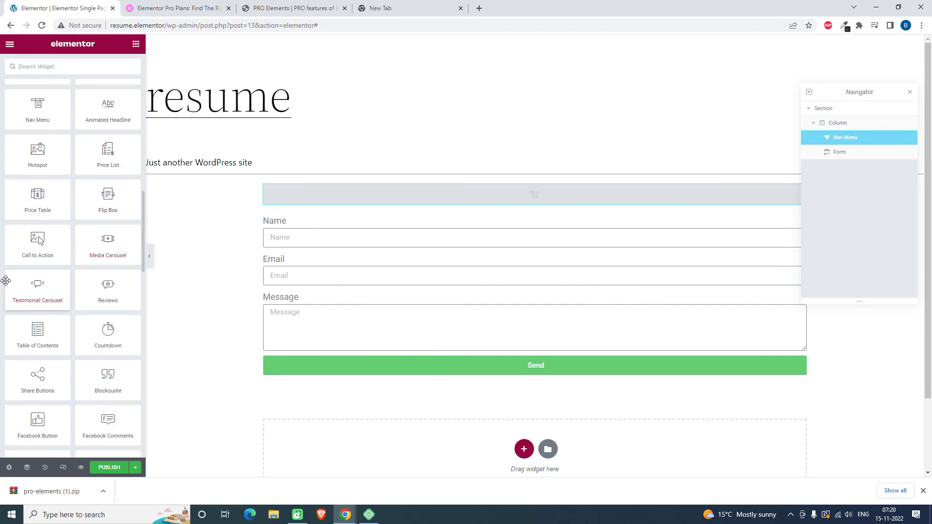
scroll(6, 281, "up", 2)
scroll(5, 280, "down", 1)
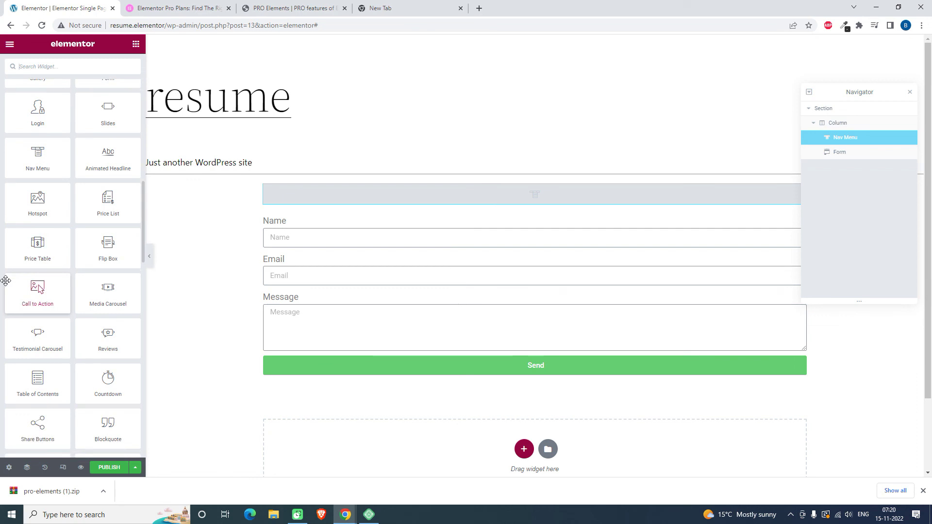
scroll(6, 280, "down", 1)
scroll(6, 280, "up", 2)
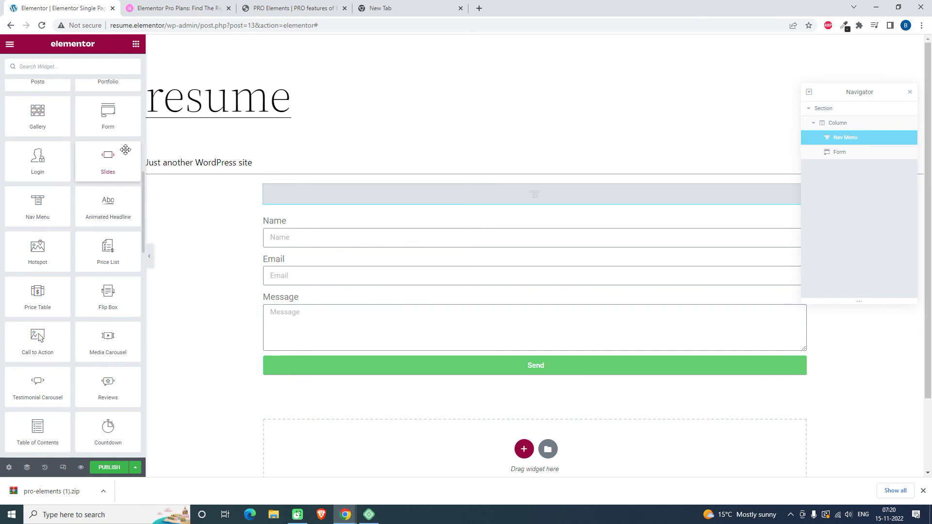
scroll(125, 149, "down", 2)
scroll(125, 150, "down", 2)
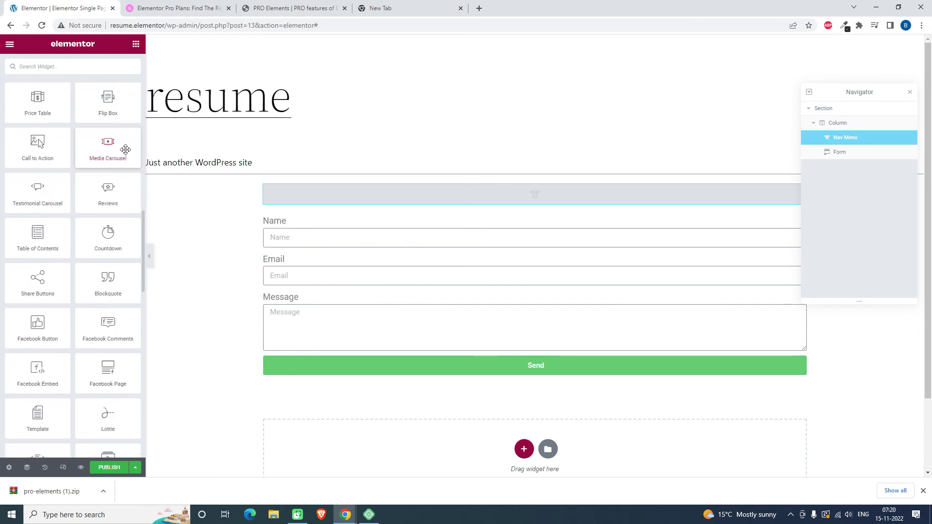
scroll(126, 149, "down", 1)
scroll(125, 149, "down", 1)
scroll(125, 149, "down", 1)
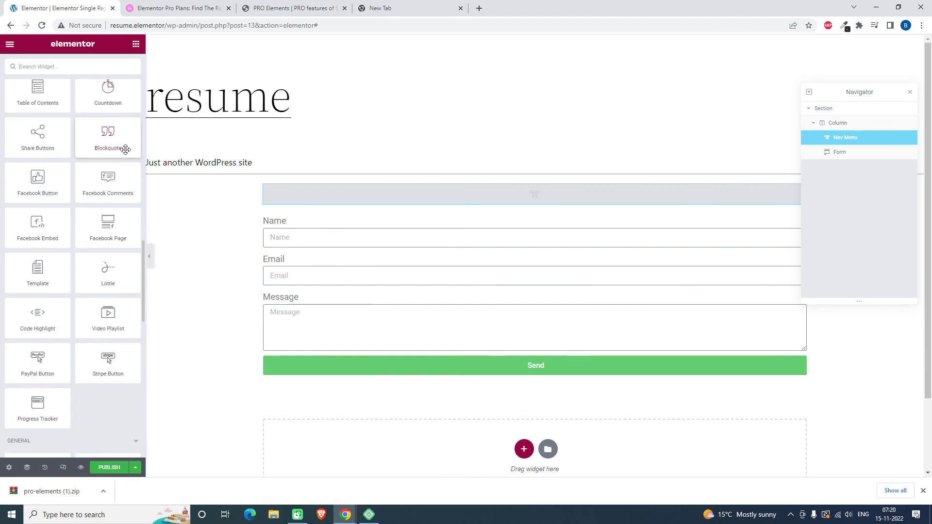
scroll(125, 150, "down", 1)
scroll(125, 150, "down", 1)
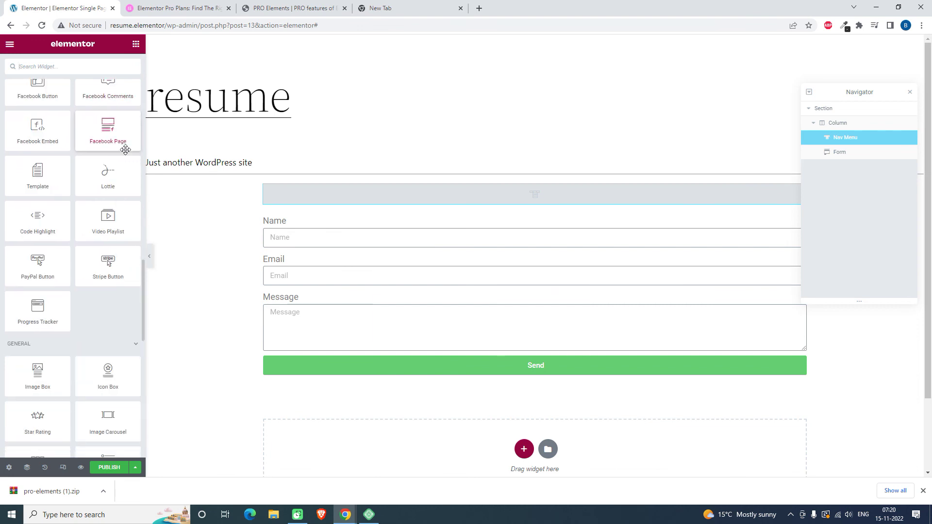